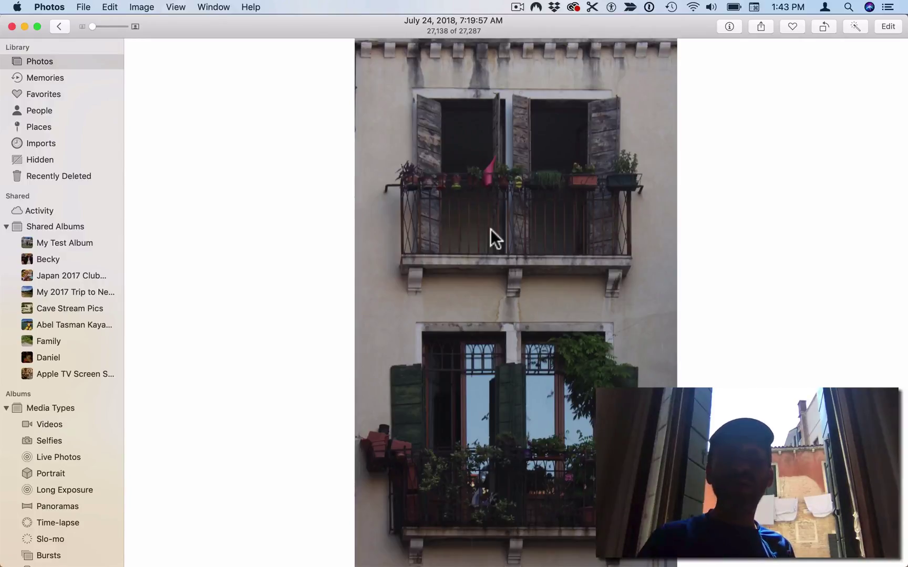
# Compare the edited building photo with its unedited version, and revert the photo to the original
pyautogui.click(890, 27)
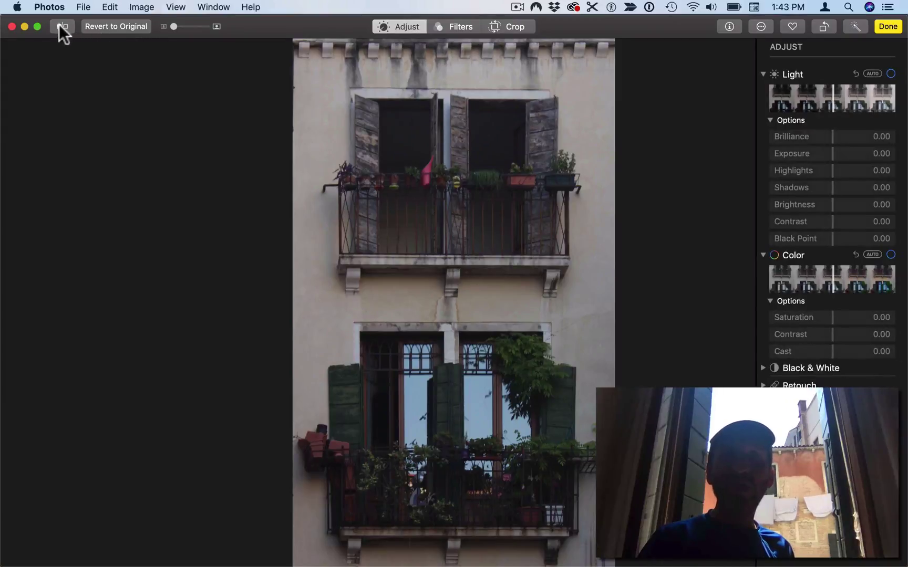
pyautogui.click(63, 24)
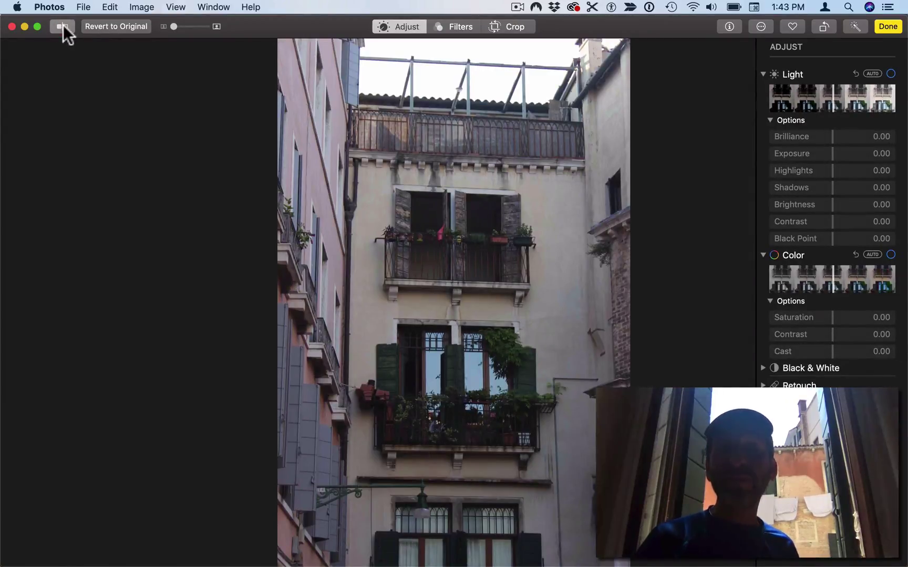
pyautogui.click(63, 25)
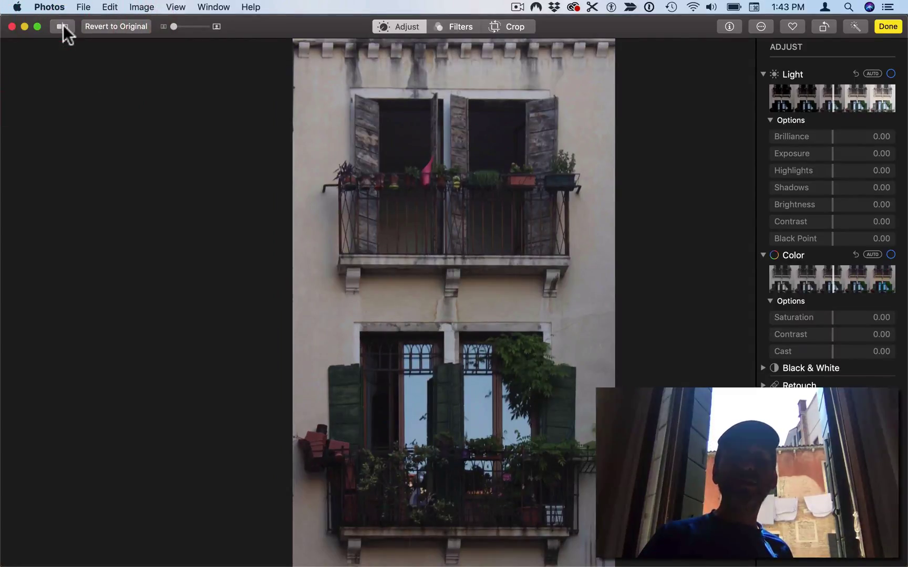
pyautogui.click(63, 25)
pyautogui.click(63, 25)
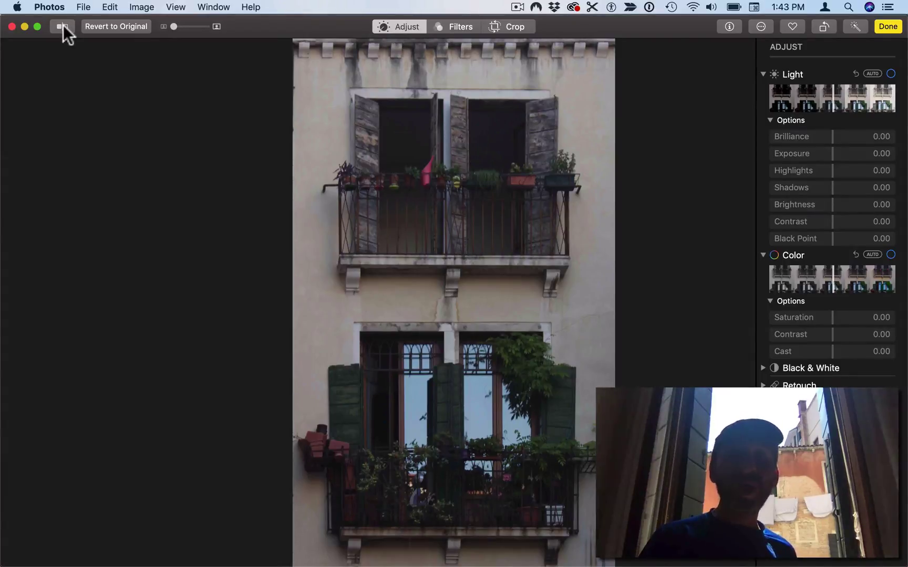
pyautogui.click(118, 25)
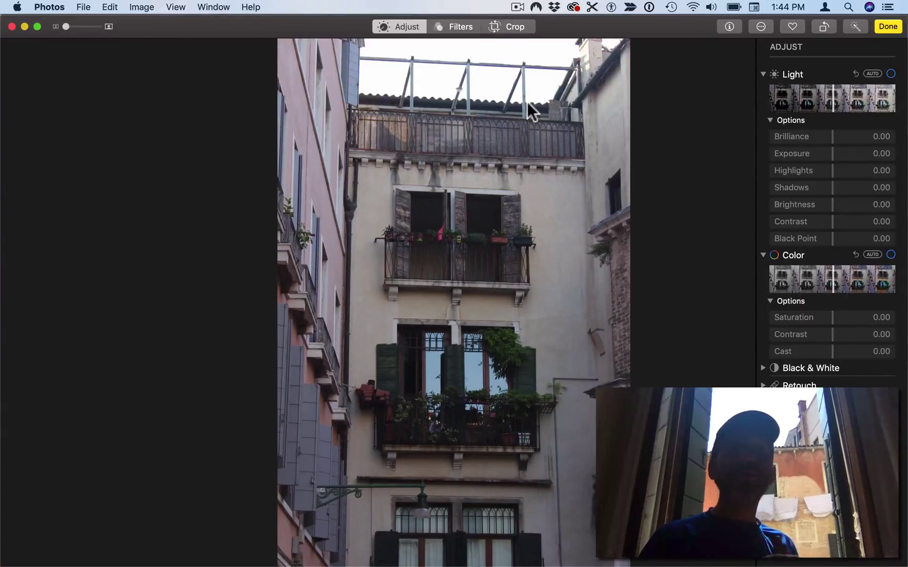
pyautogui.click(887, 27)
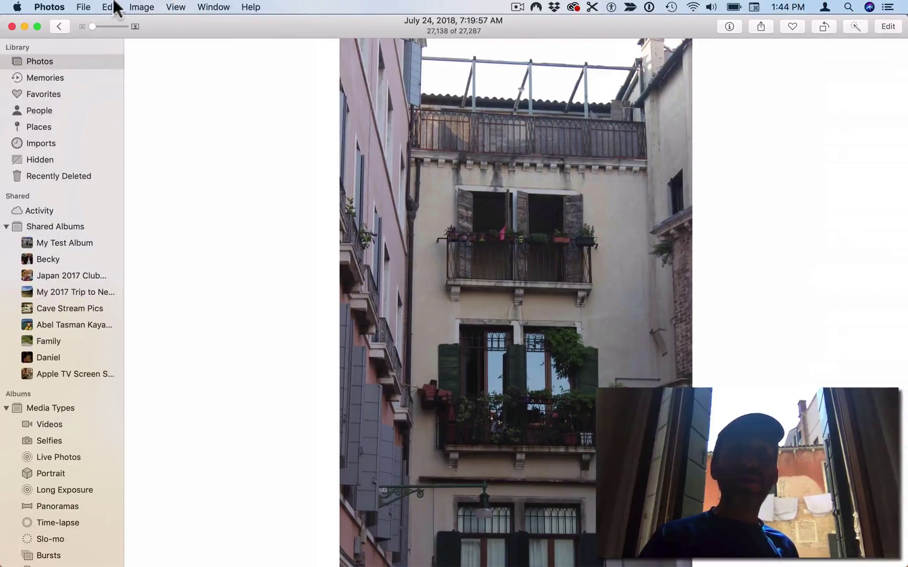
# Open the reverted photo in Acorn as the external editor
pyautogui.click(108, 7)
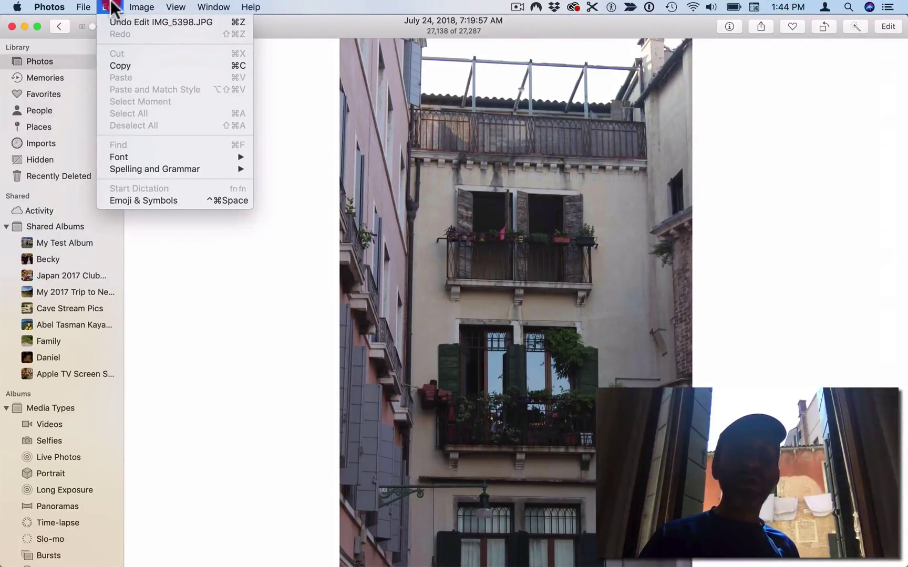
pyautogui.moveTo(138, 6)
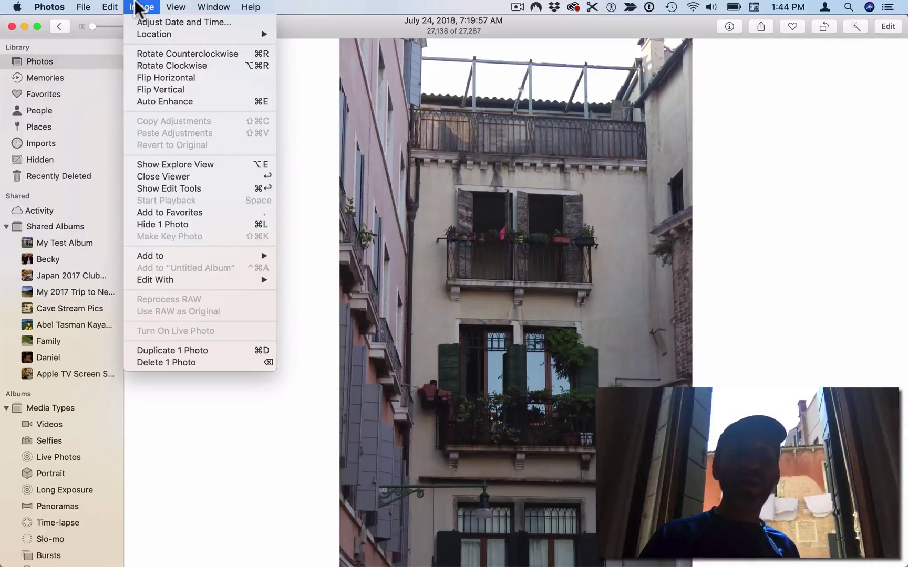
pyautogui.moveTo(183, 275)
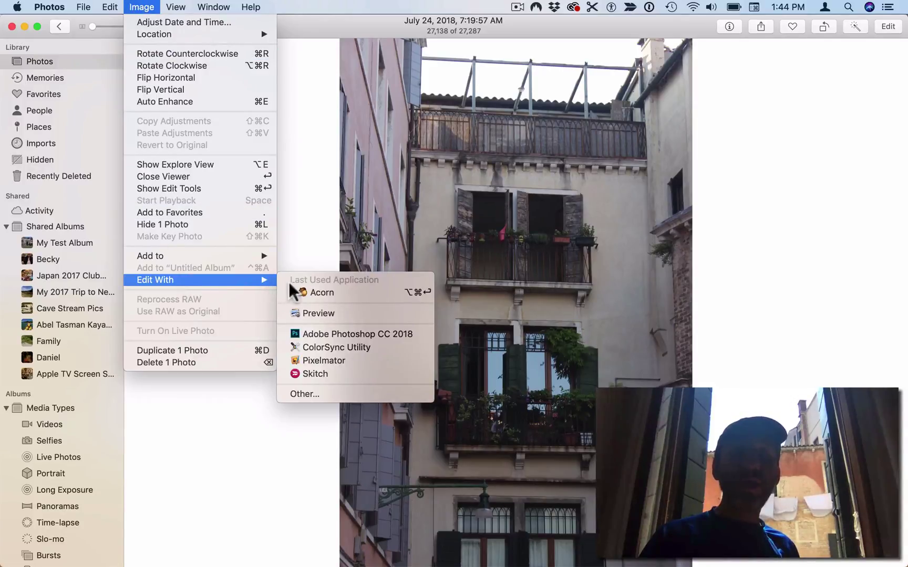
pyautogui.click(320, 293)
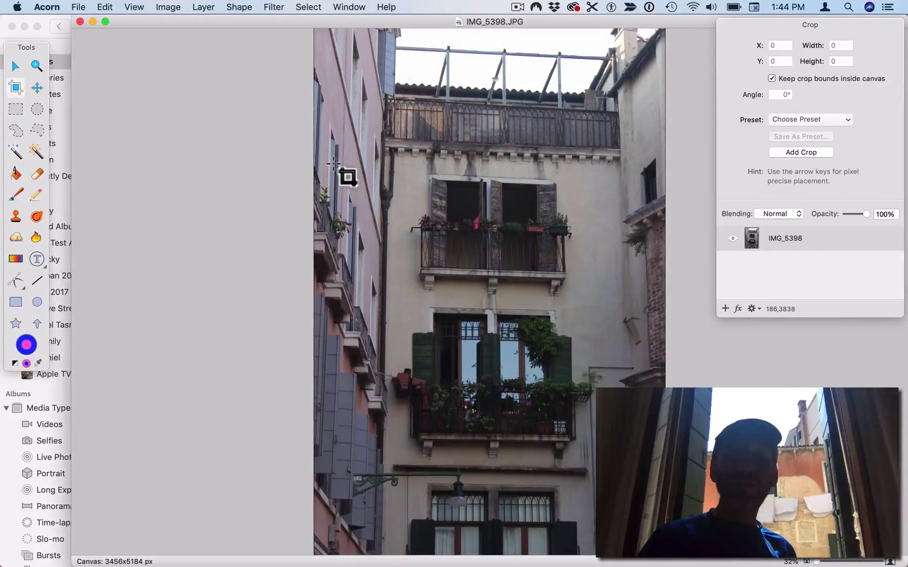
# Show the grid over the image
pyautogui.click(169, 7)
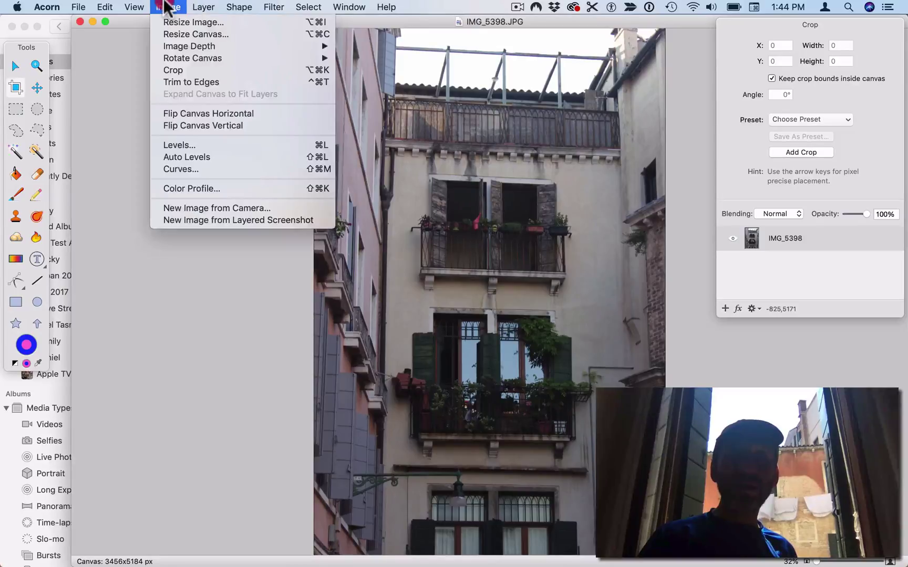
pyautogui.moveTo(134, 6)
pyautogui.moveTo(171, 115)
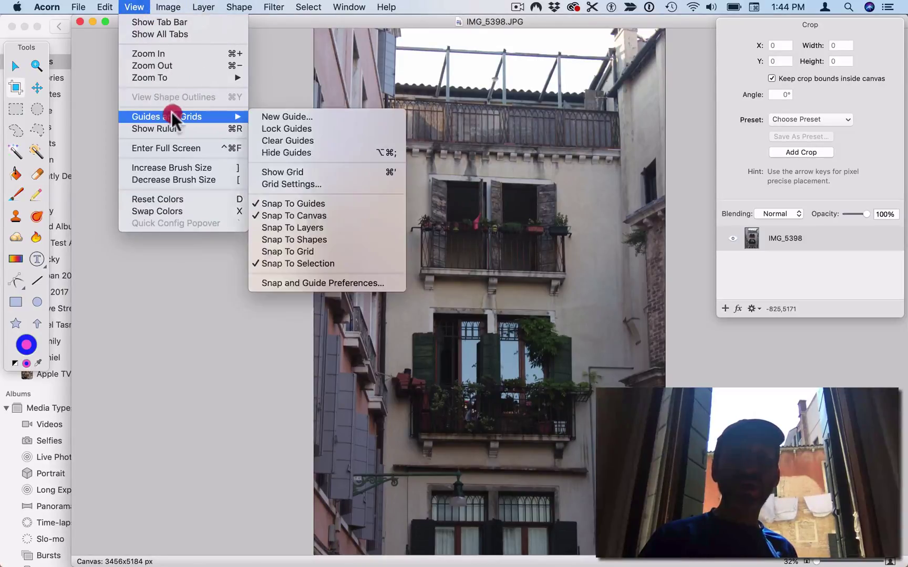
pyautogui.click(307, 169)
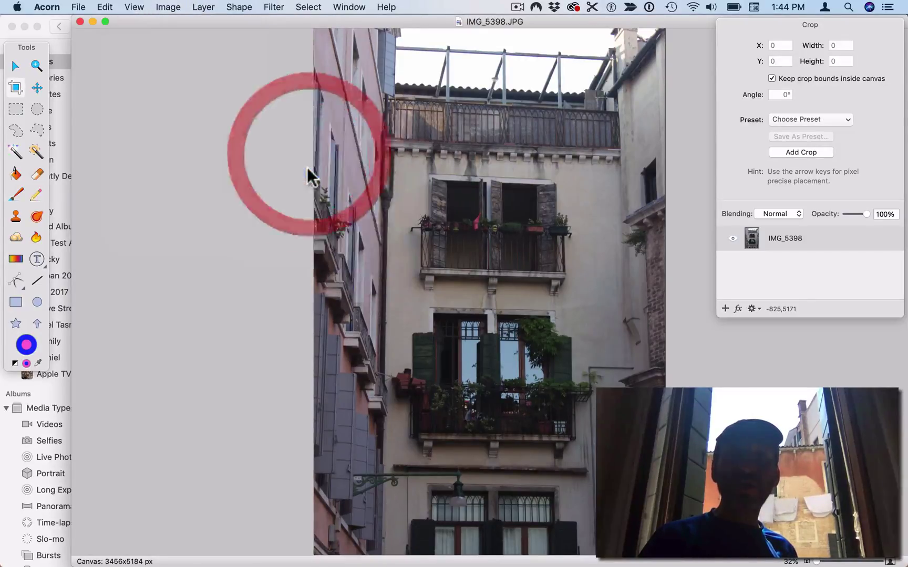
# Set the grid spacing to 100
pyautogui.click(142, 6)
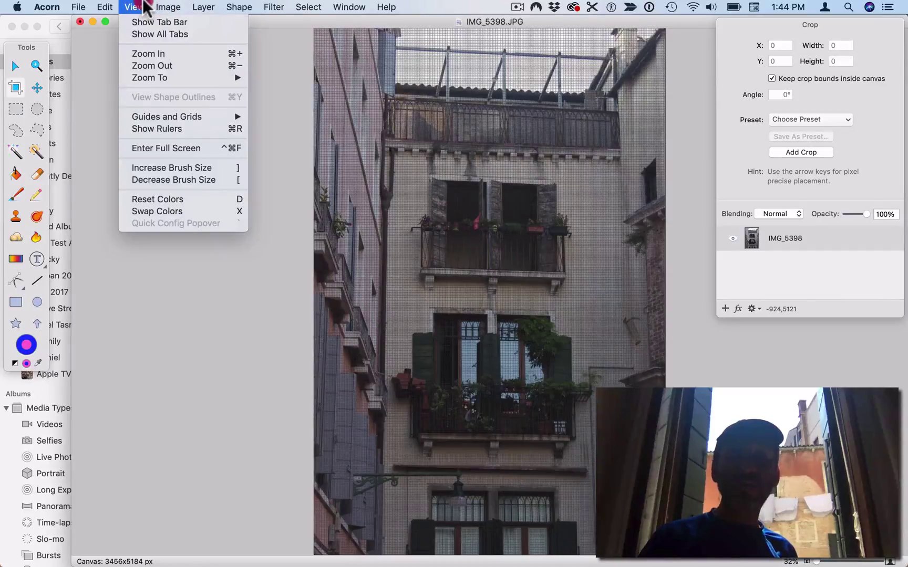
pyautogui.moveTo(184, 116)
pyautogui.click(289, 172)
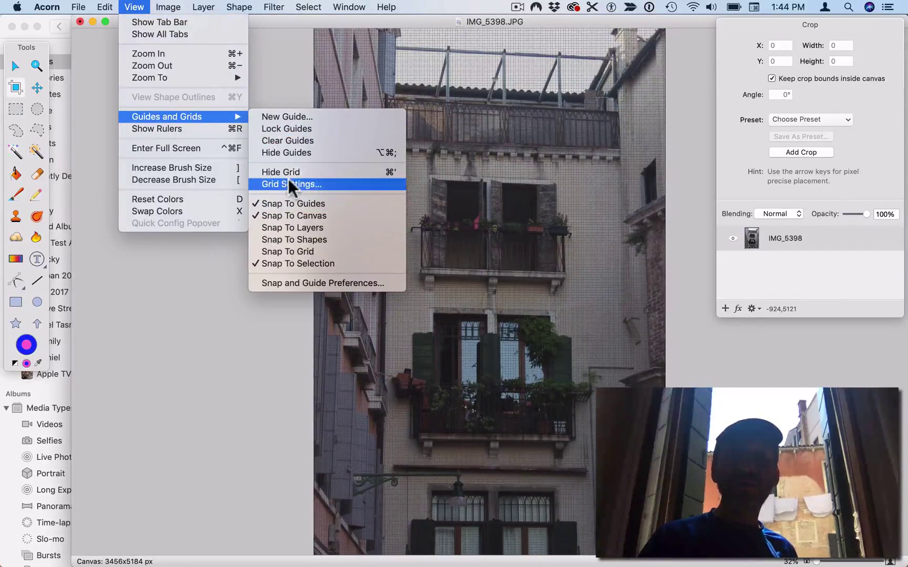
pyautogui.click(288, 184)
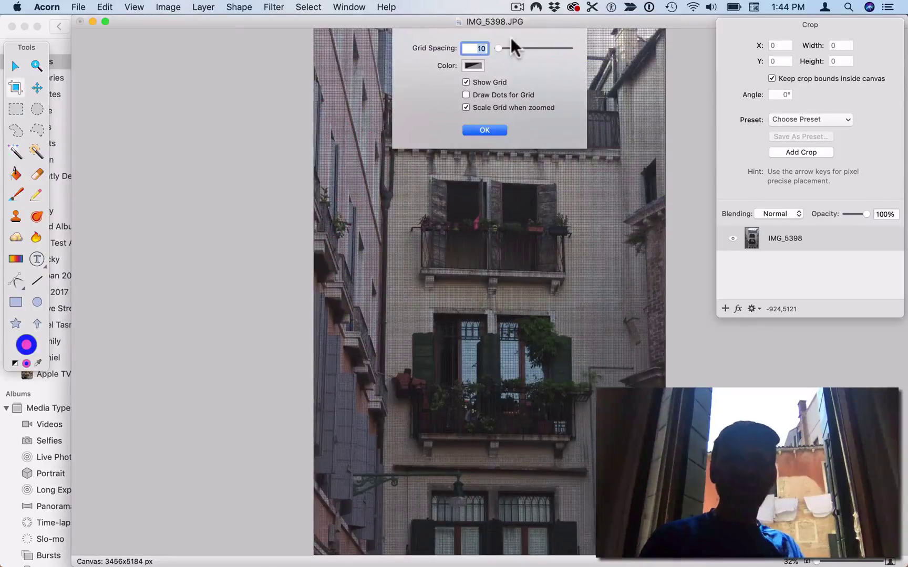
pyautogui.write('100')
pyautogui.click(484, 130)
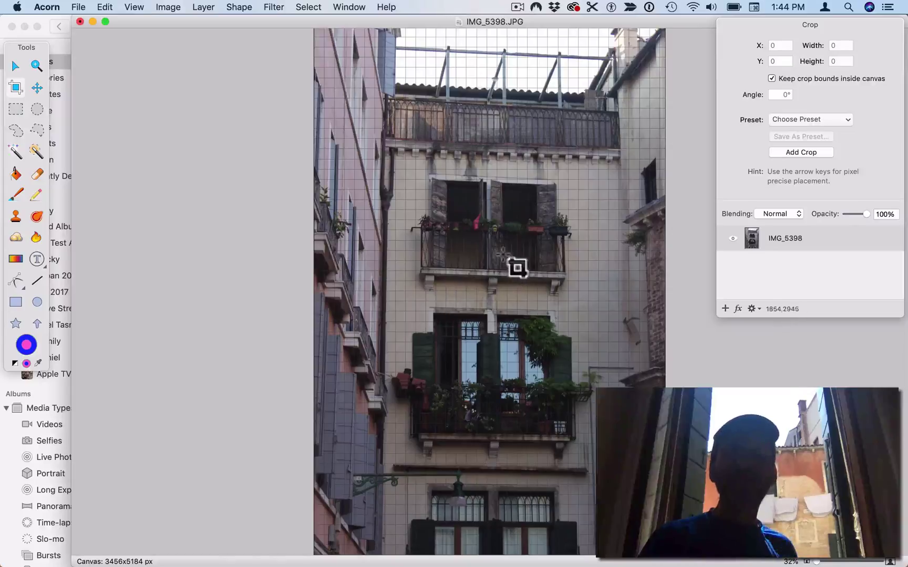
# Apply a perspective transform to the photo layer, pulling its upper-left and both lower corners inward to align the façade with the grid
pyautogui.click(204, 7)
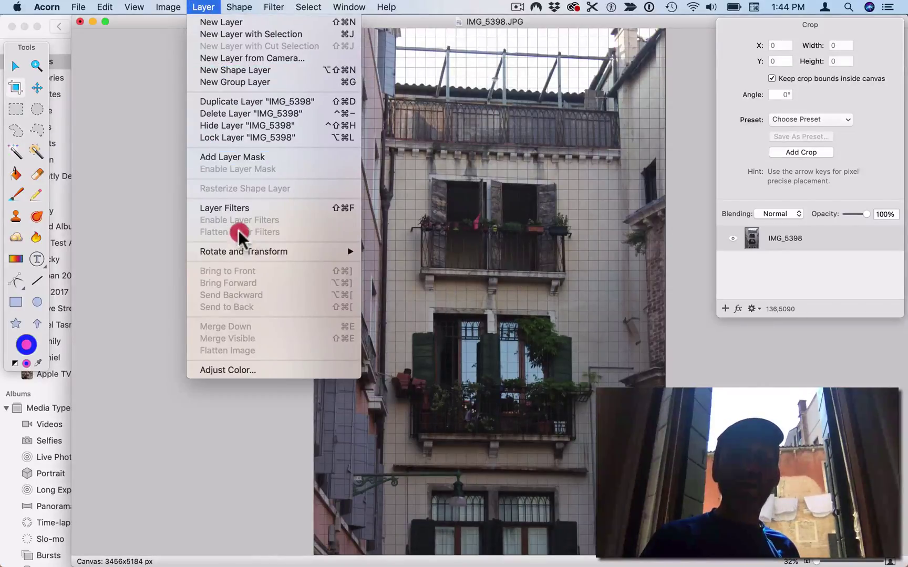
pyautogui.moveTo(239, 245)
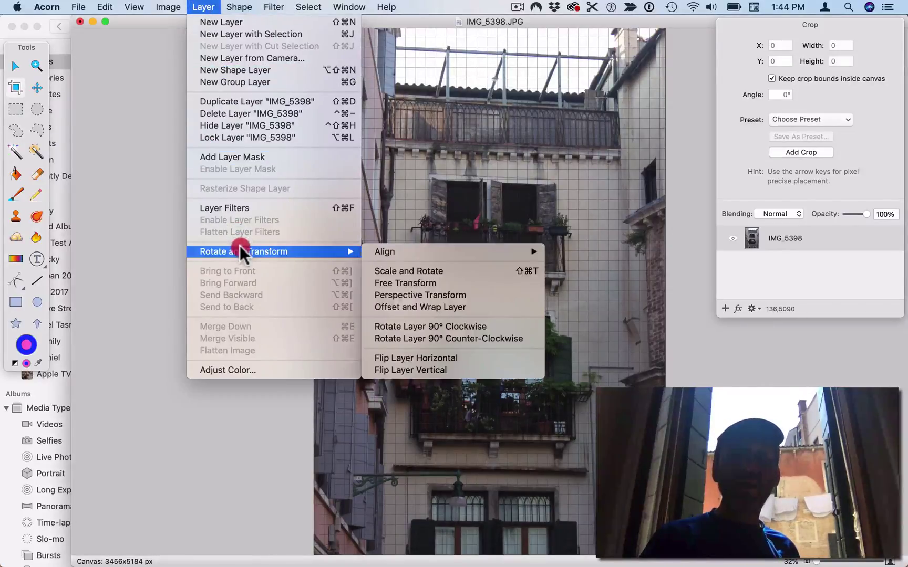
pyautogui.click(439, 295)
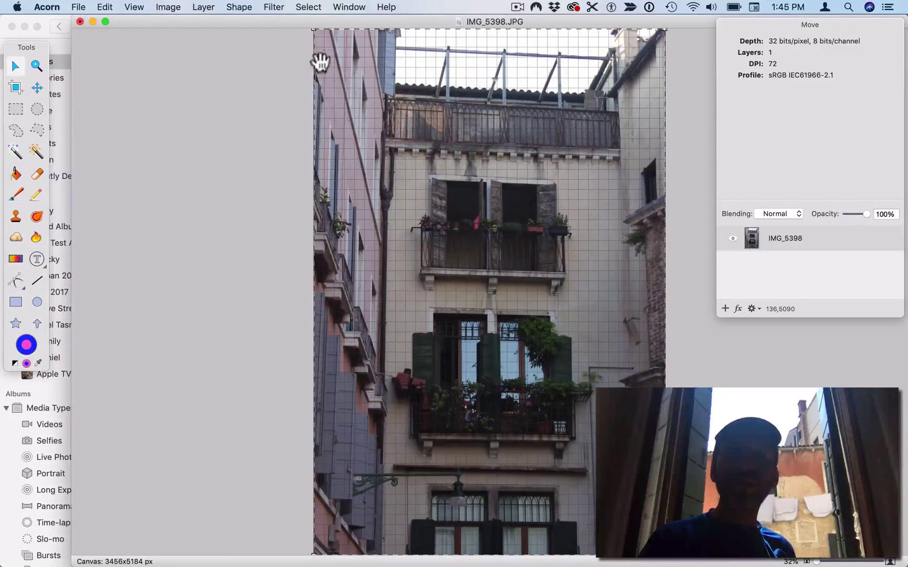
pyautogui.moveTo(314, 30)
pyautogui.mouseDown()
pyautogui.moveTo(321, 54)
pyautogui.moveTo(318, 46)
pyautogui.mouseUp()
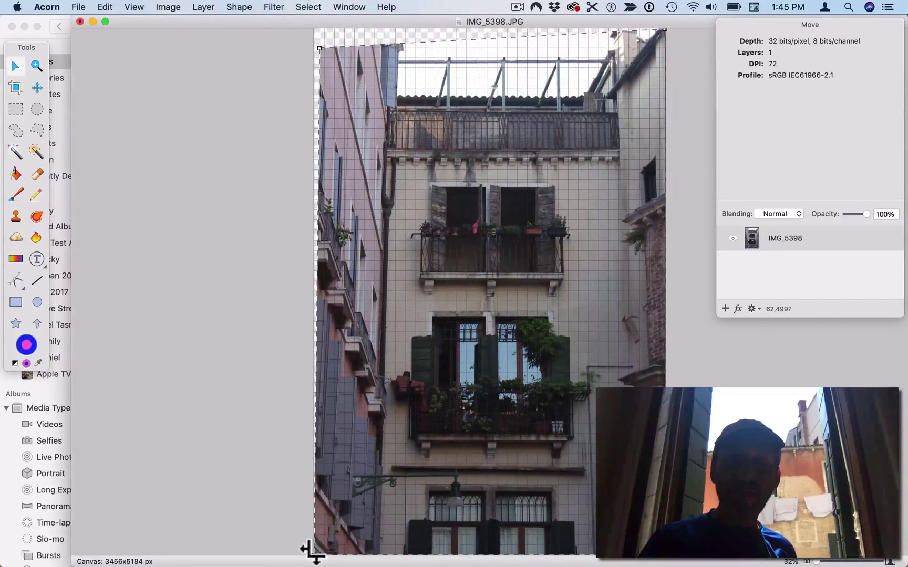
pyautogui.moveTo(314, 550); pyautogui.dragTo(337, 538)
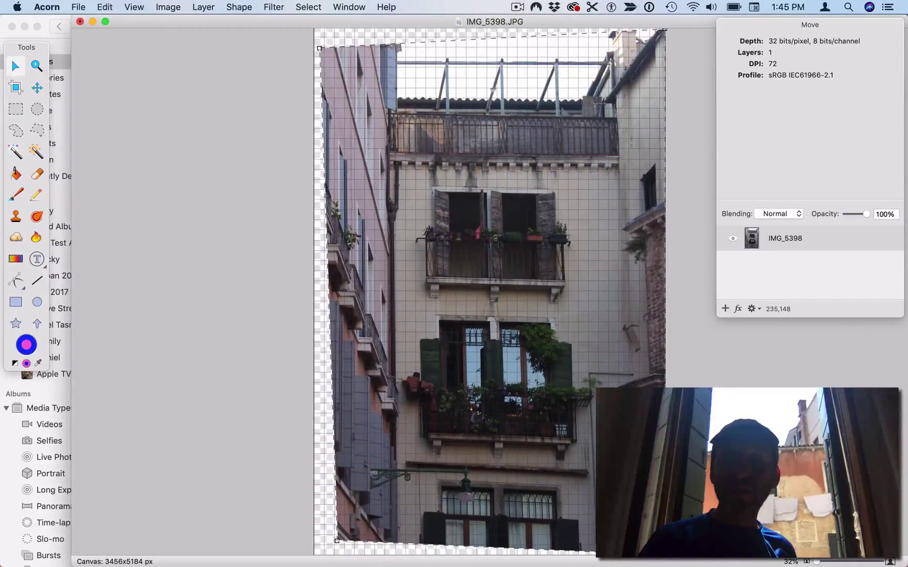
pyautogui.moveTo(662, 560); pyautogui.dragTo(663, 537)
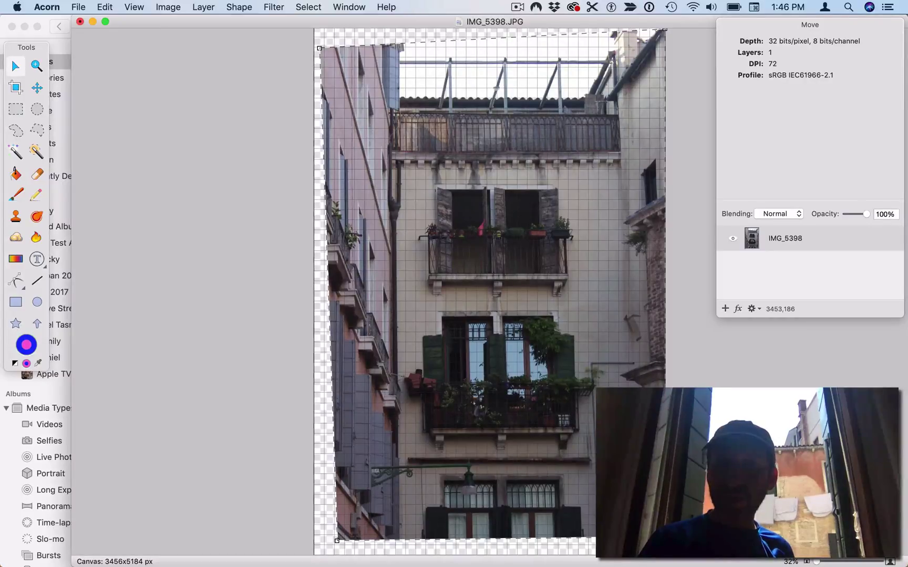
pyautogui.moveTo(665, 537); pyautogui.dragTo(626, 534)
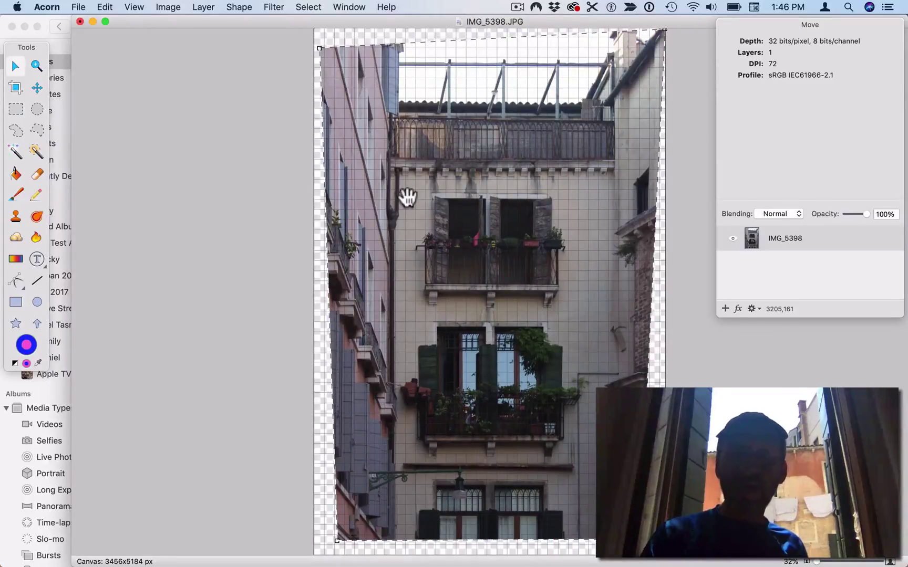
pyautogui.click(406, 142)
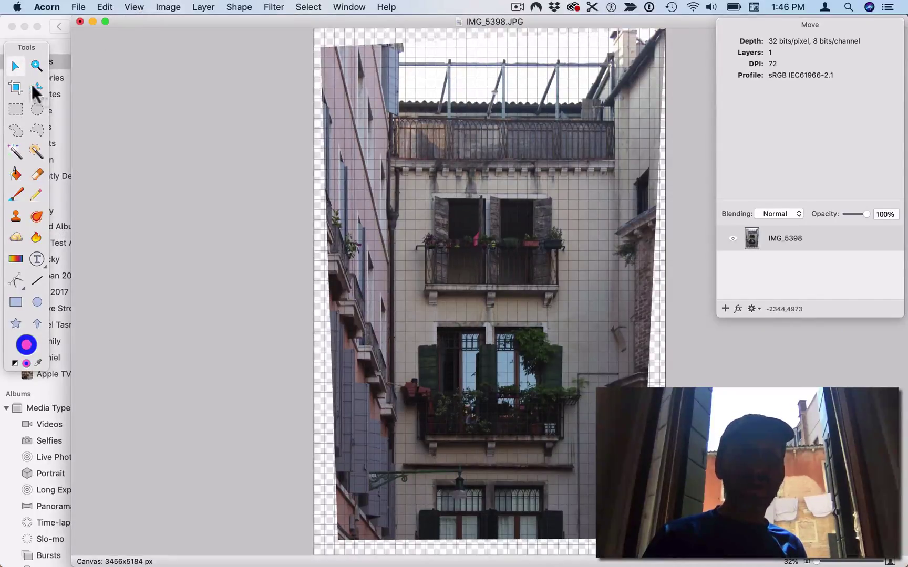
# Crop the image to the façade section with the two balconies, at 1867 x 2989 px
pyautogui.click(16, 87)
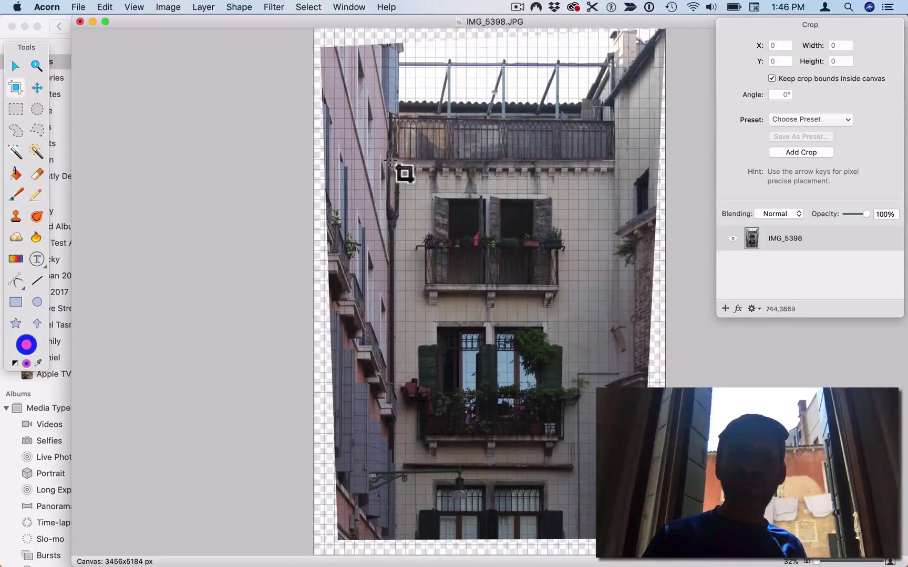
pyautogui.moveTo(390, 159); pyautogui.dragTo(583, 462)
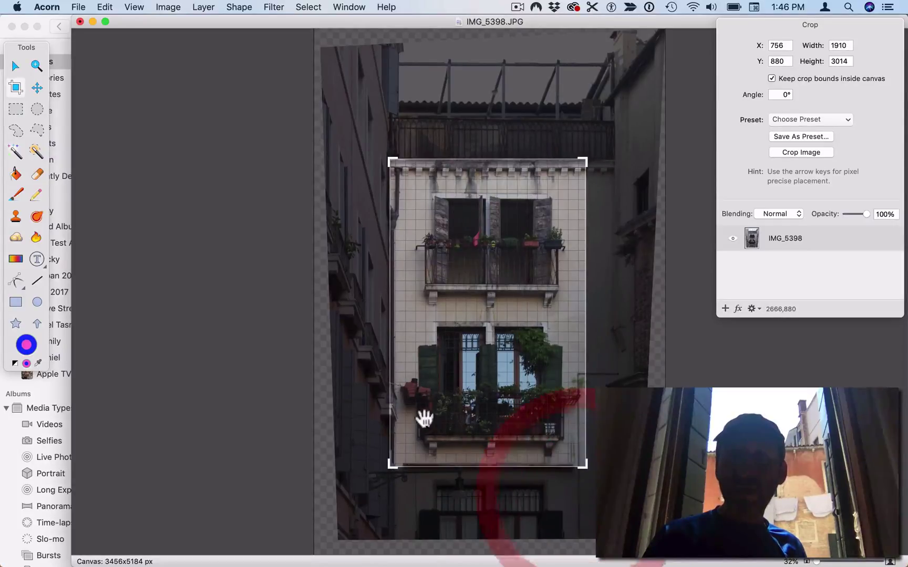
pyautogui.moveTo(390, 463); pyautogui.dragTo(395, 463)
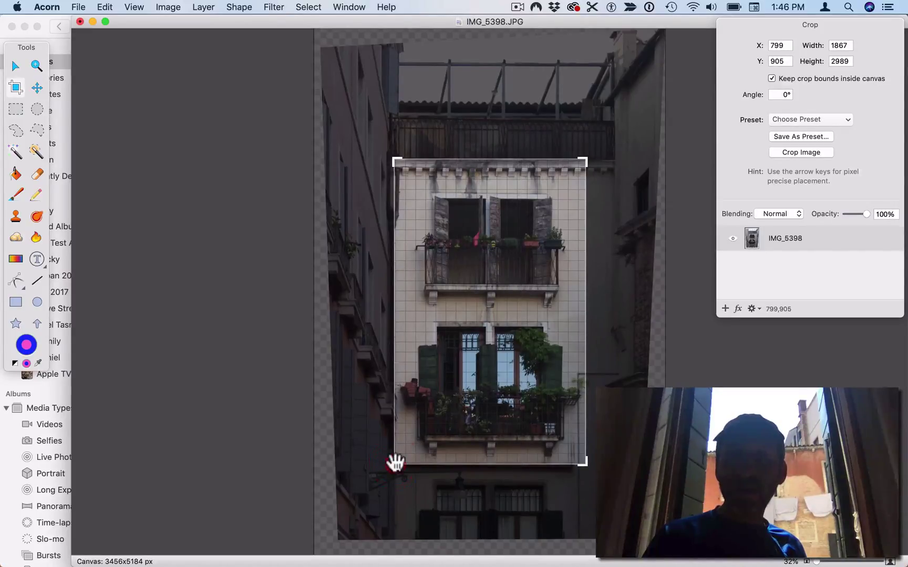
pyautogui.doubleClick(453, 346)
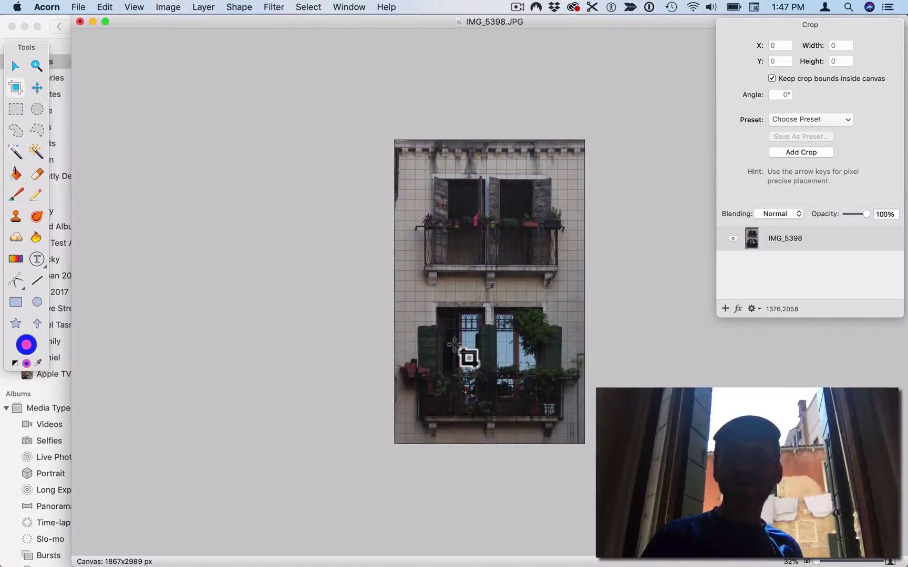
# Save and close the edited image, returning to Photos
pyautogui.press('super+s')
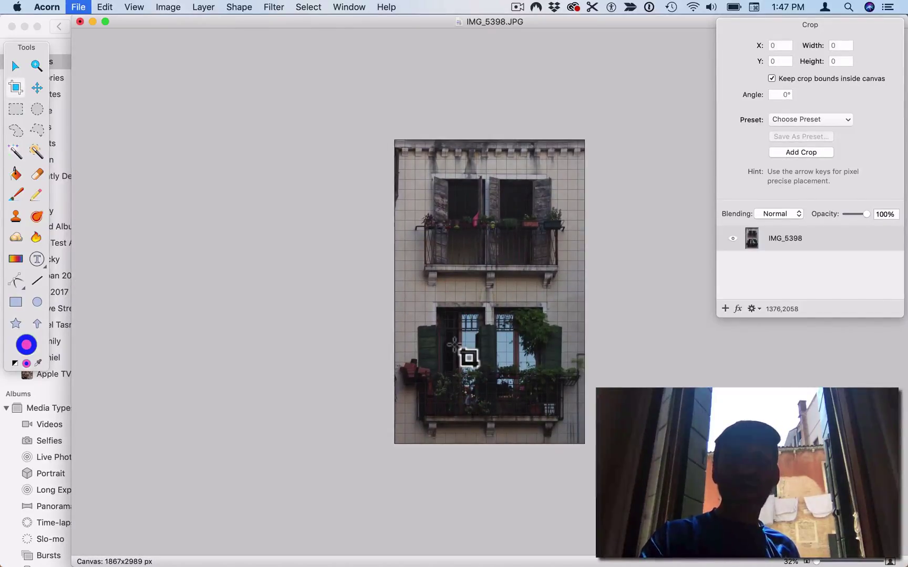
pyautogui.click(80, 21)
pyautogui.click(329, 26)
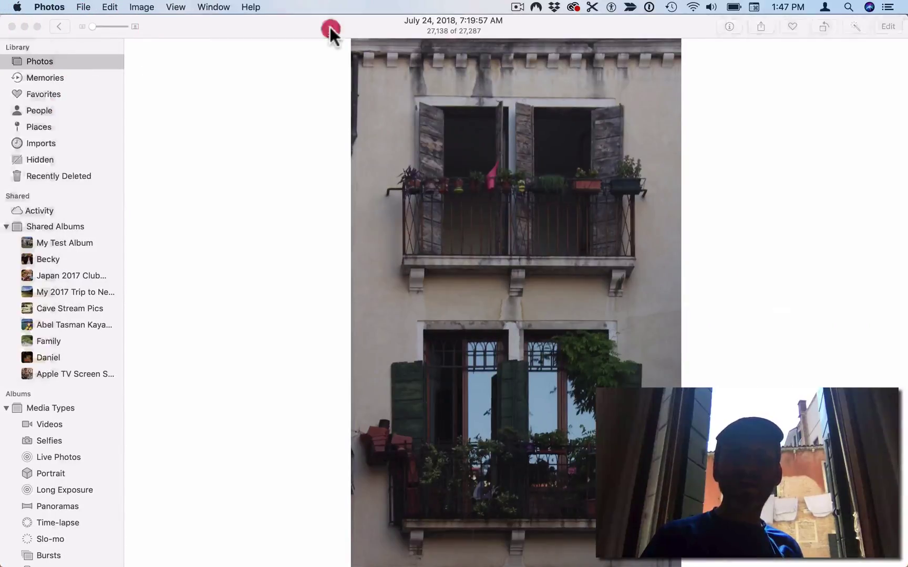